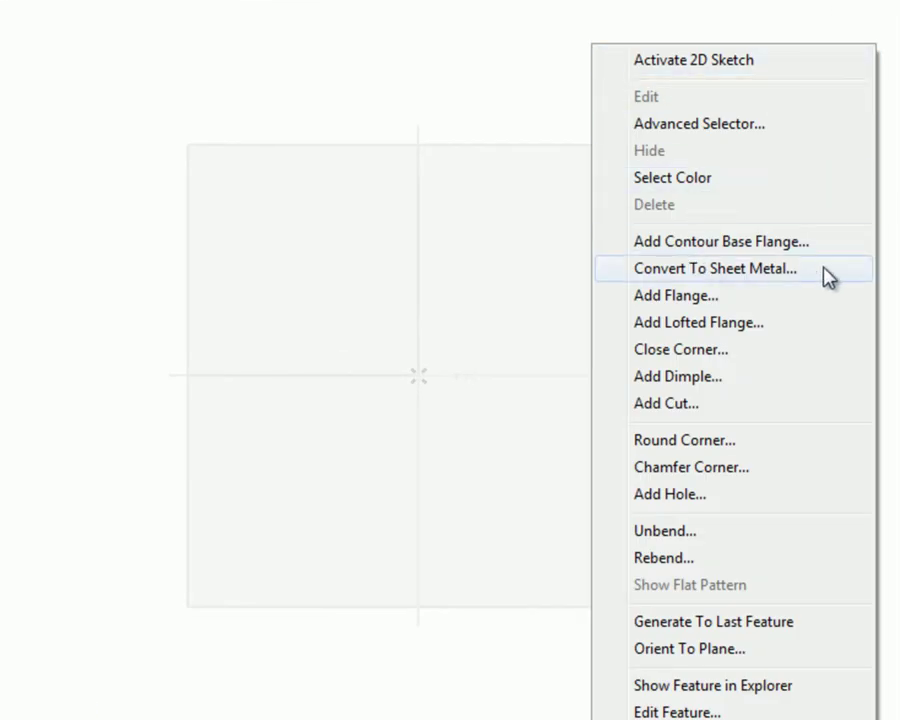
Step: Open the Convert To Sheet Metal dialog for the new part from the viewport's context menu
left_click(829, 277)
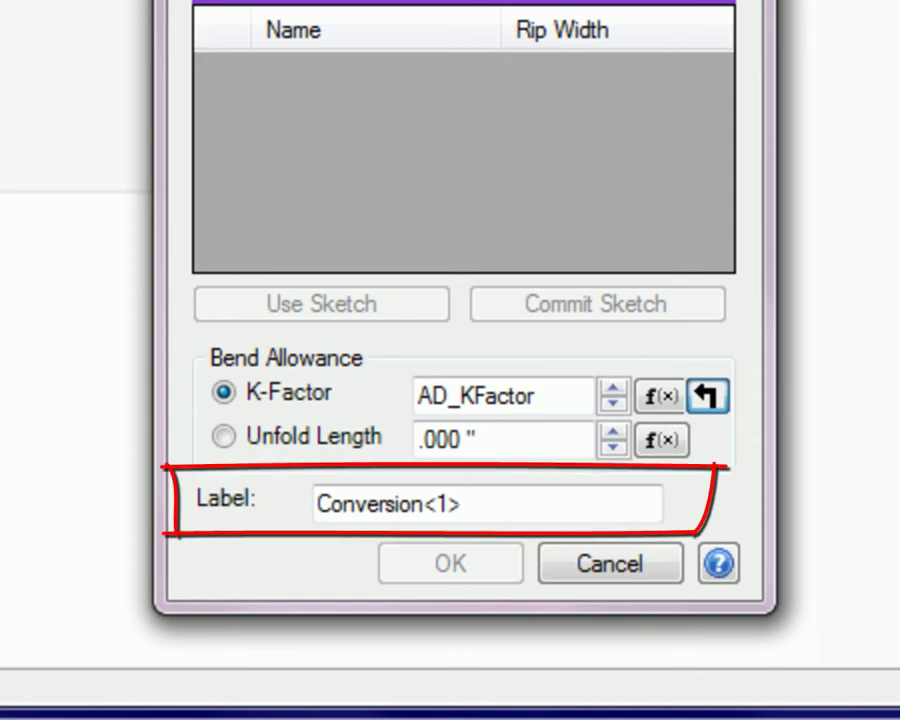
Step: Start Feature > Convert To Sheet Metal and choose the SMP Part file from C:/SMP as the design
left_click(209, 28)
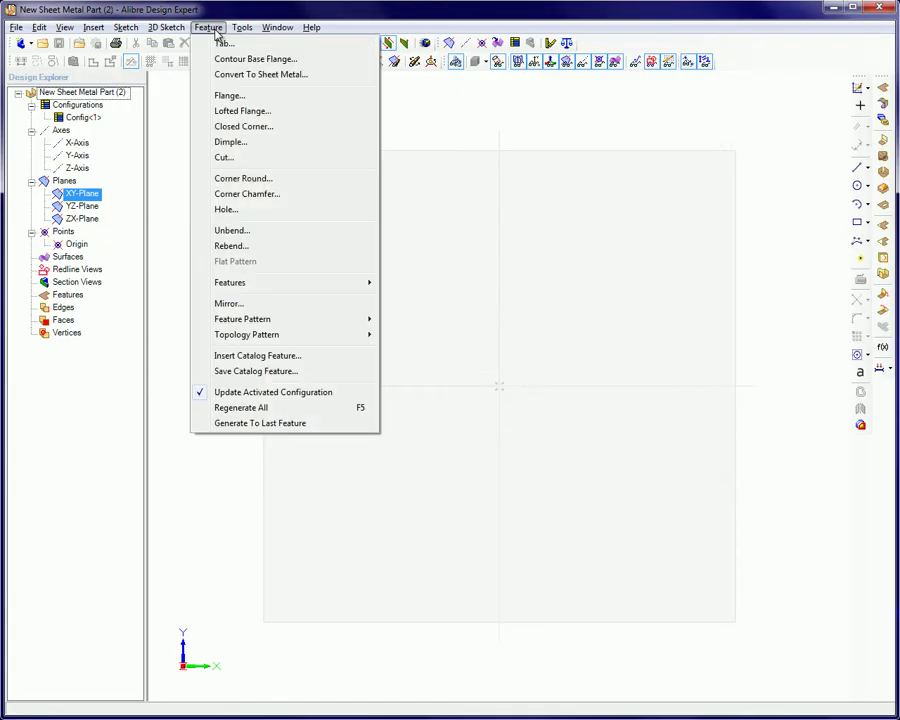
left_click(246, 75)
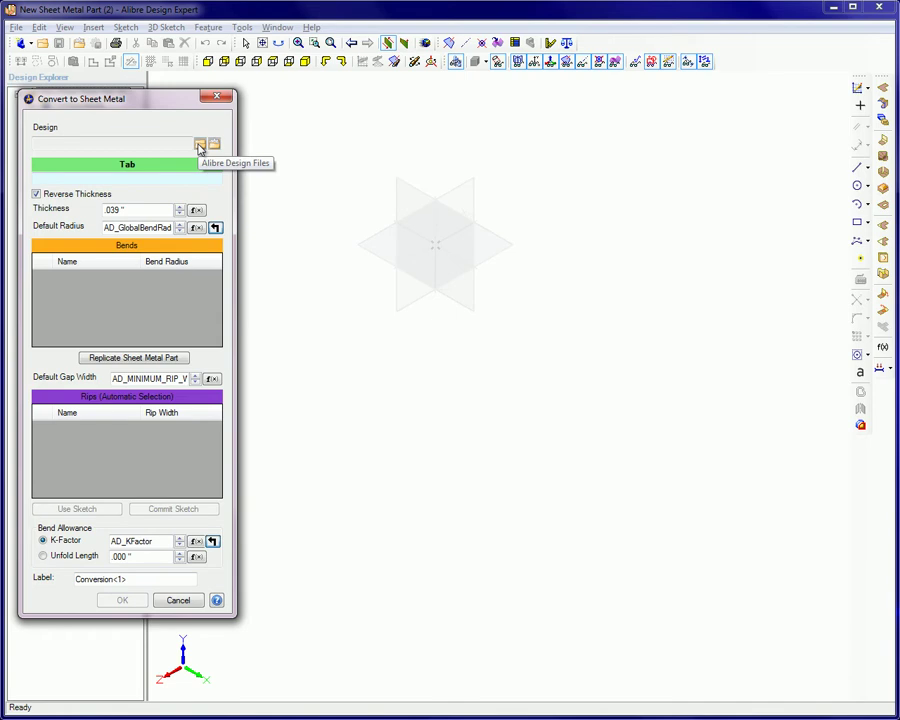
left_click(200, 147)
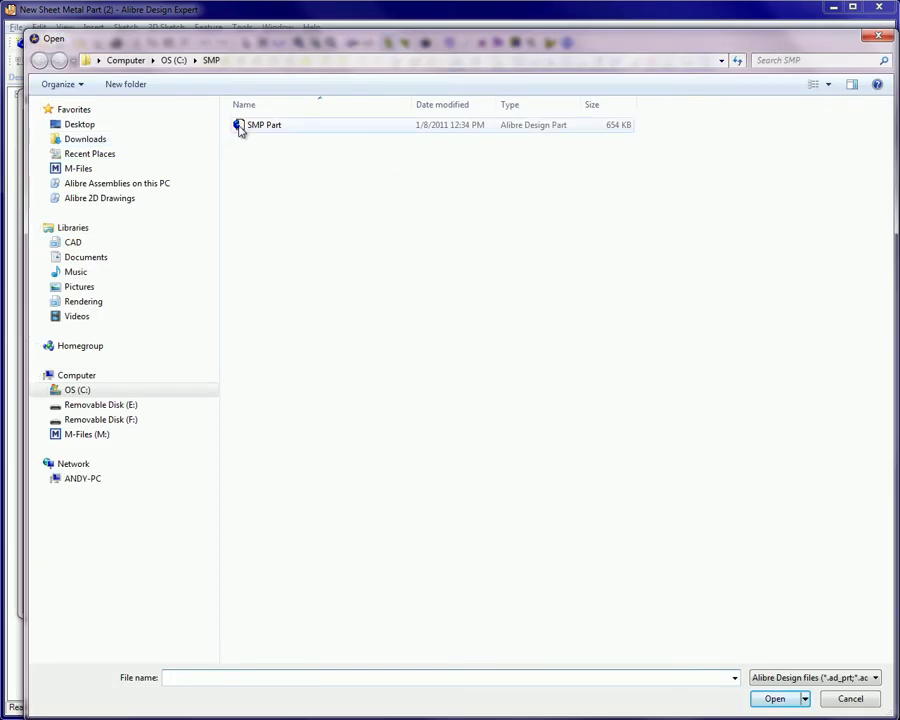
left_click(239, 127)
Step: Load SMP Part, use its large base face as the tab, replicate its bends, and convert
double_click(239, 128)
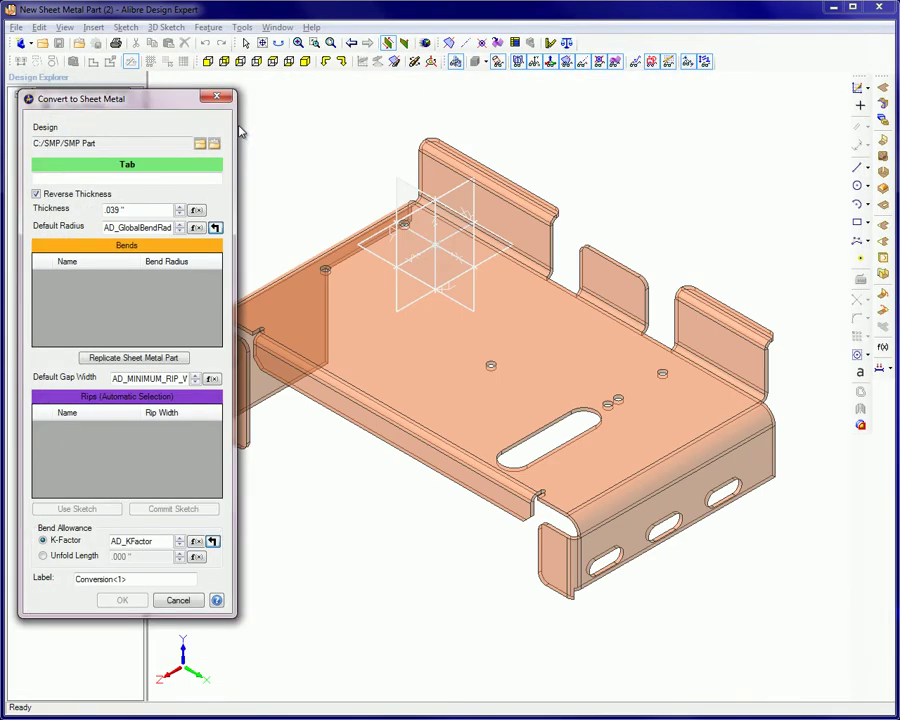
left_click(353, 307)
left_click(353, 307)
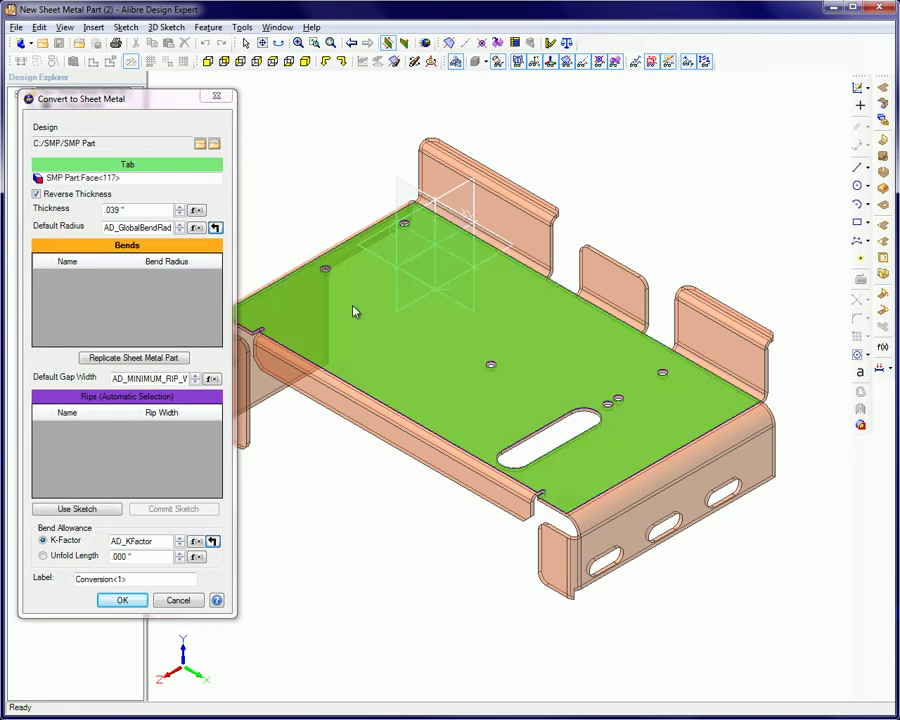
left_click(165, 359)
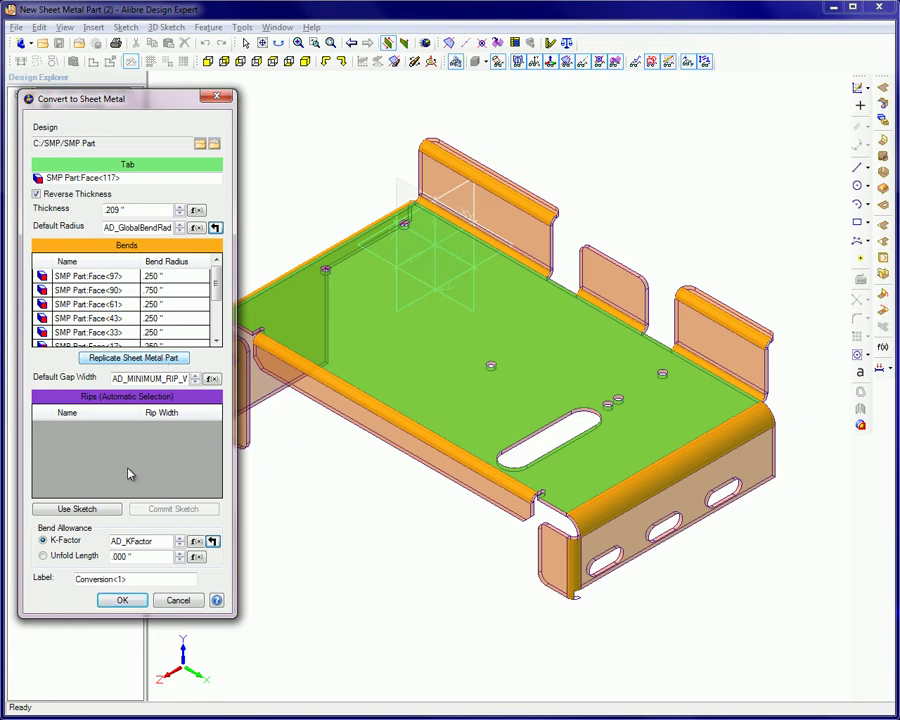
left_click(122, 601)
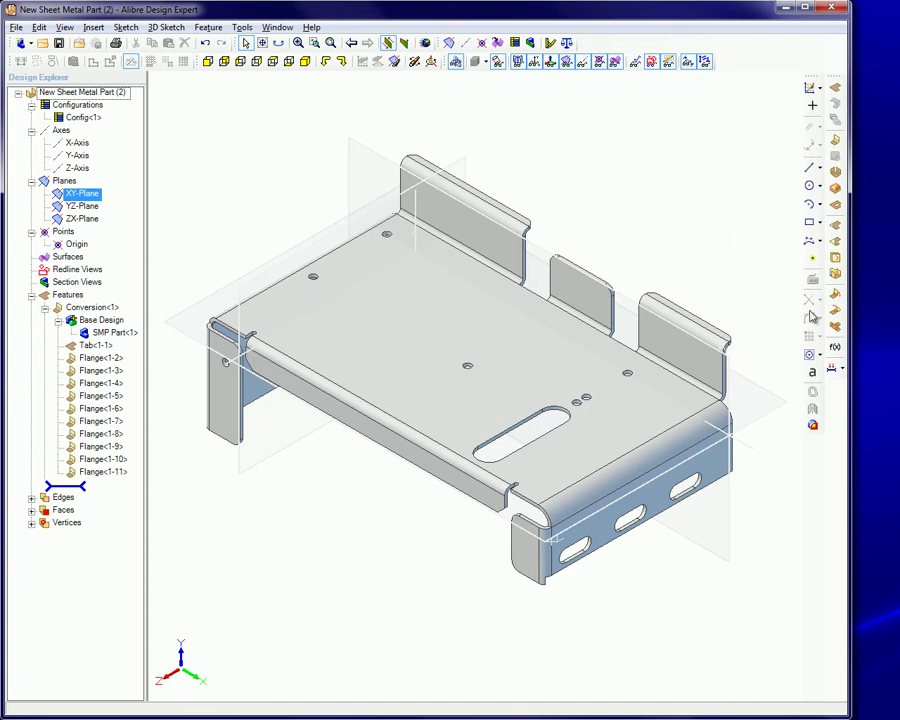
left_click(836, 328)
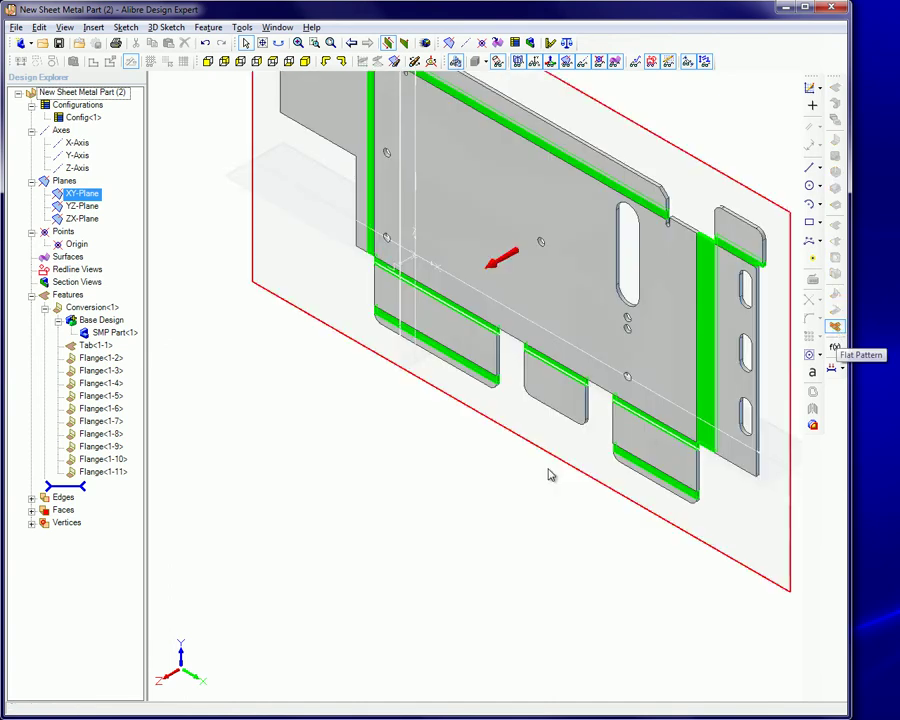
left_click(408, 589)
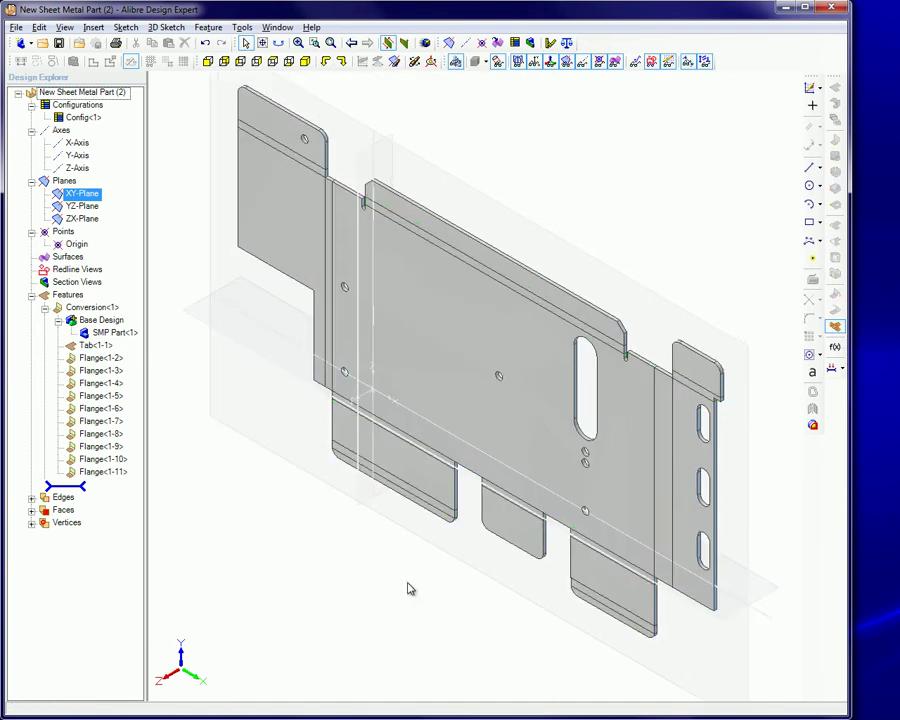
left_click(835, 326)
left_click(305, 61)
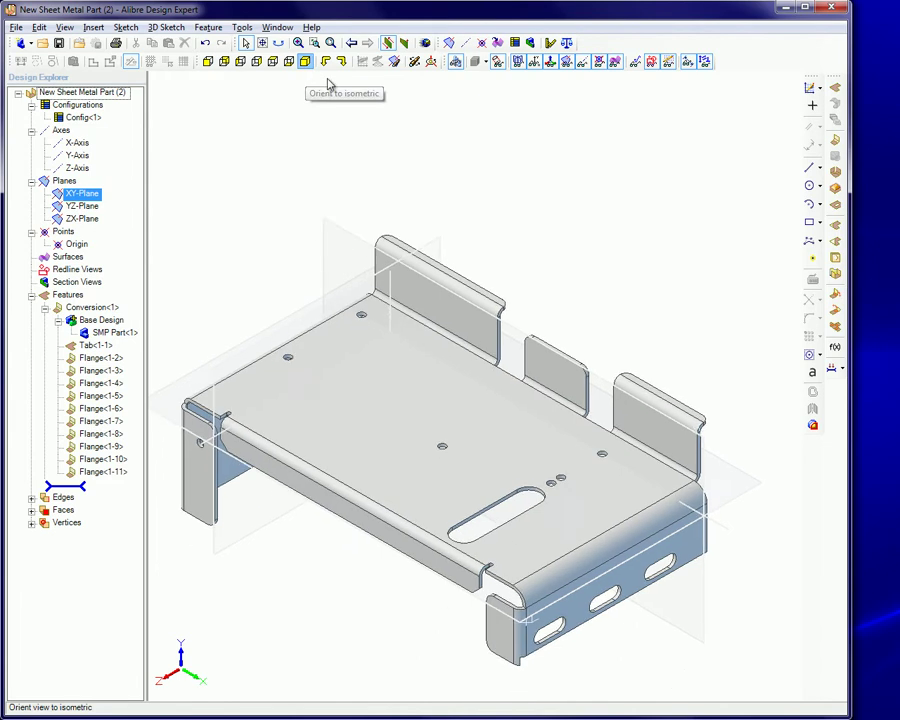
Step: Edit Conversion<1> and change the sheet thickness from .209 to .188
key("super+Up")
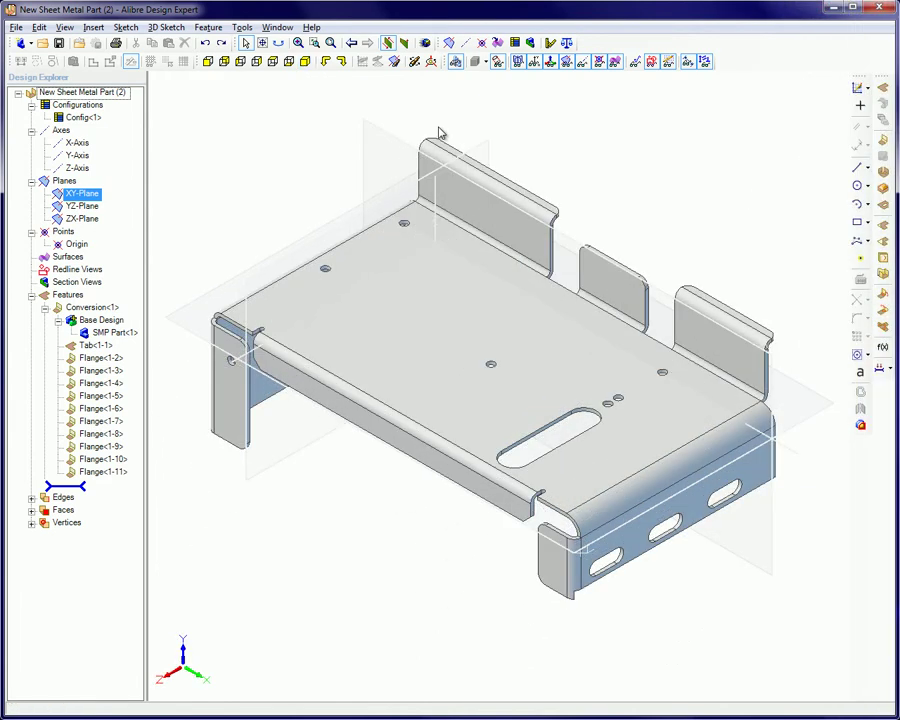
right_click(437, 153)
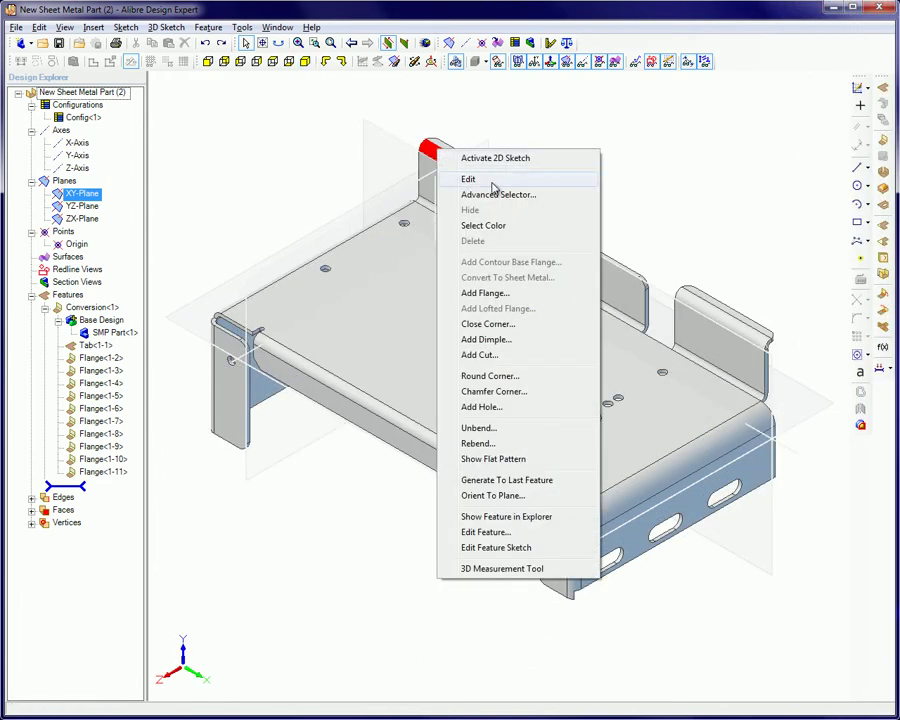
left_click(490, 180)
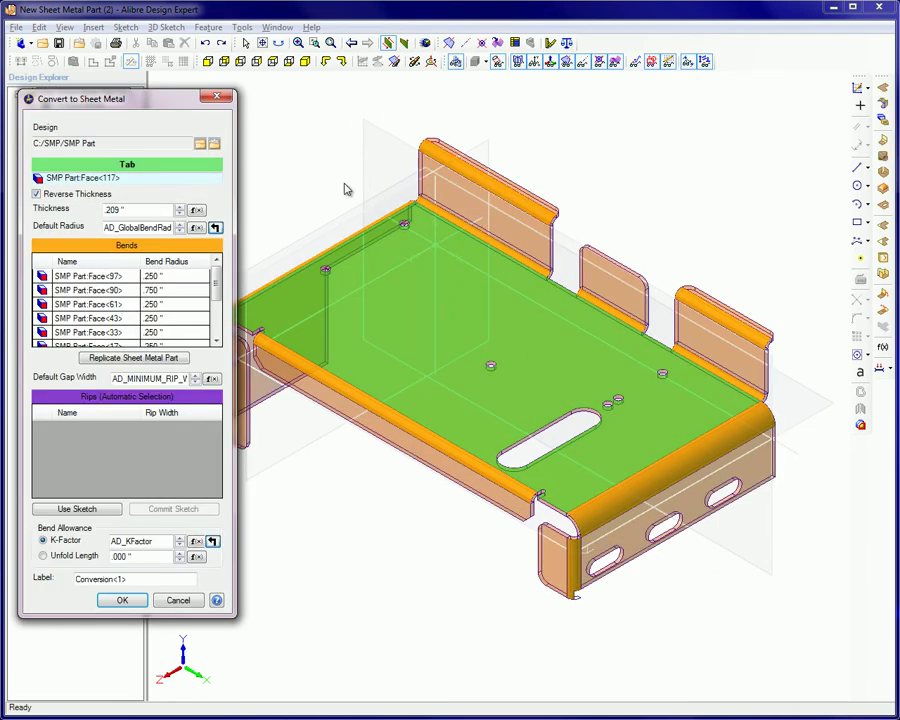
double_click(145, 211)
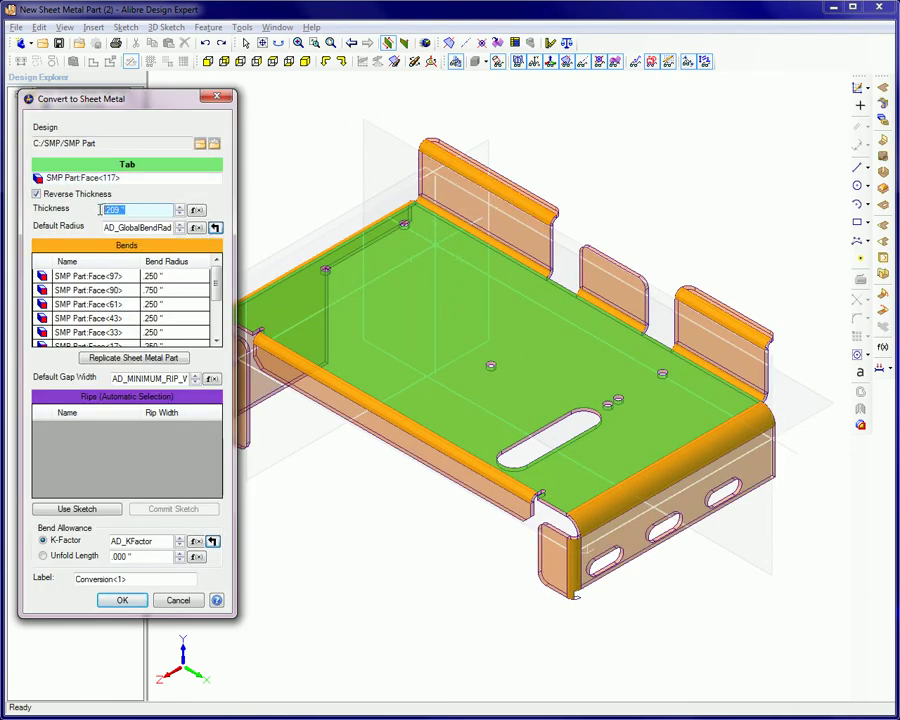
key("BackSpace")
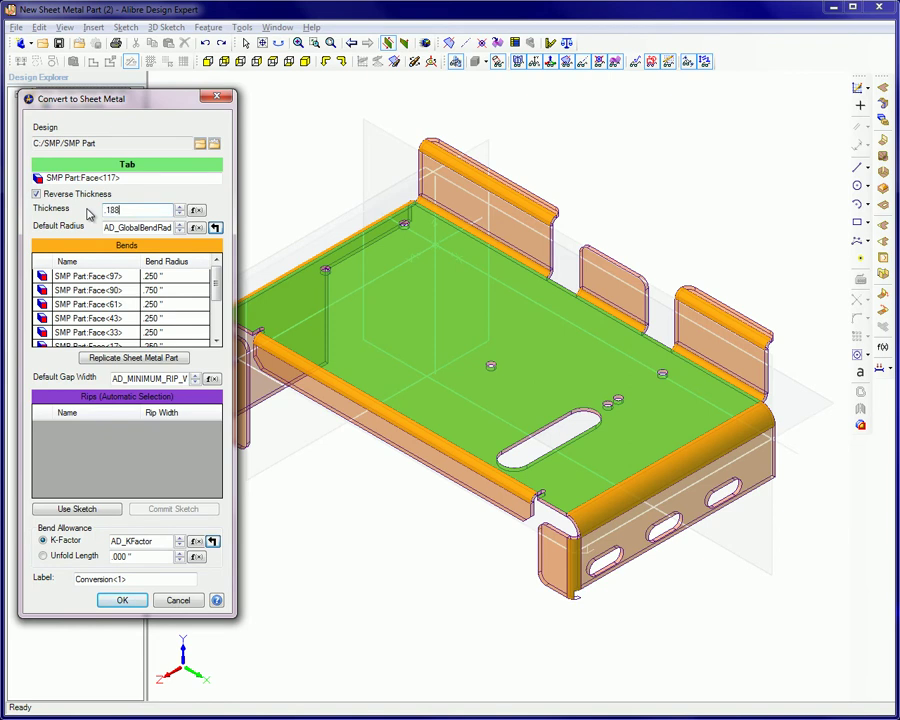
left_click(121, 600)
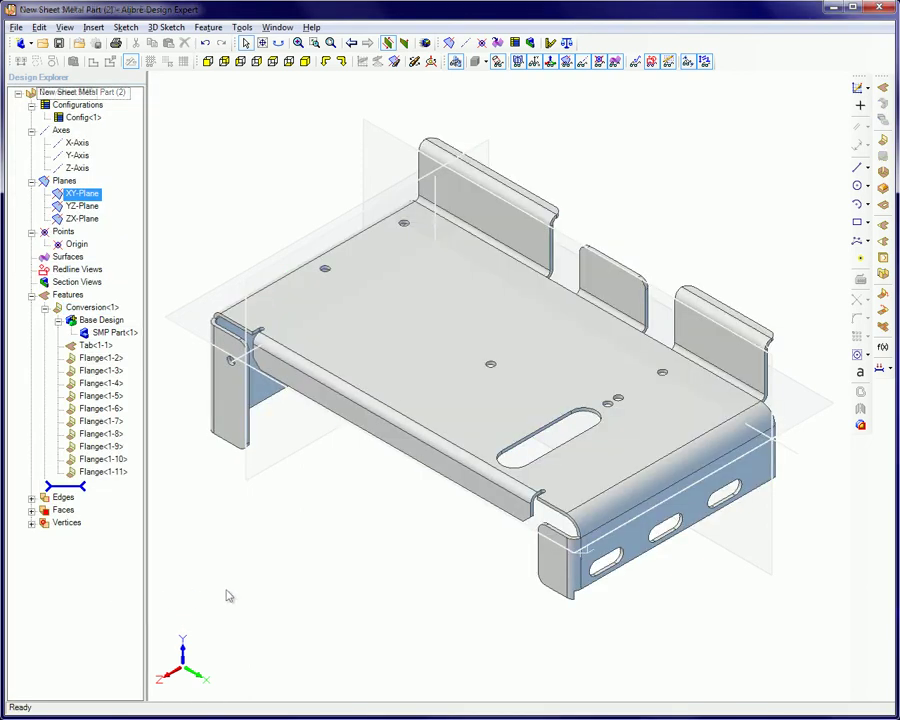
Step: Edit Conversion<1> and add Rip Sketch <1>, a diagonal line across the front flange face
right_click(437, 153)
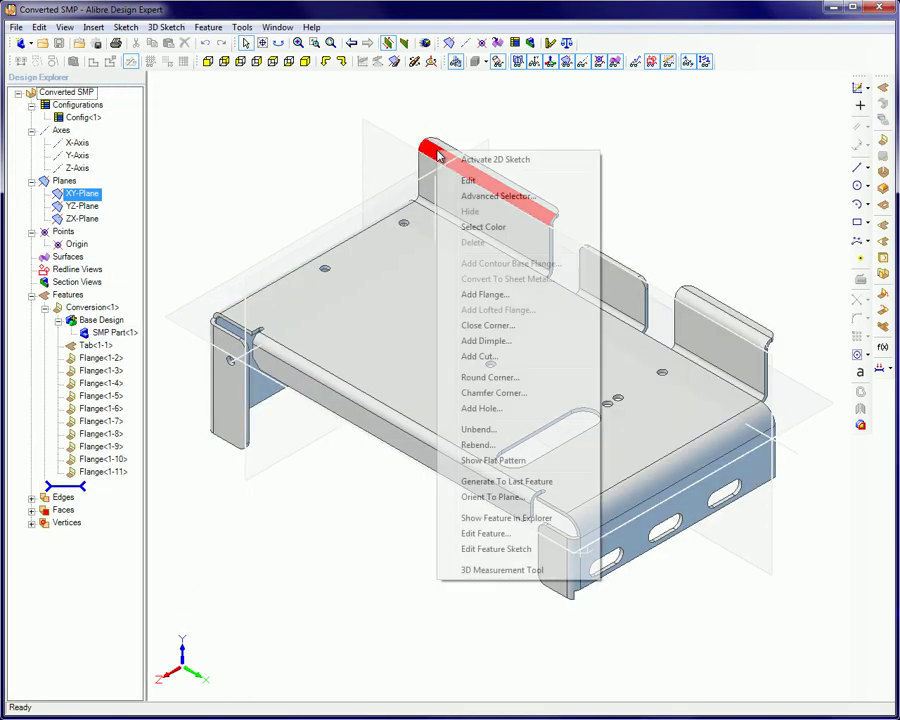
left_click(444, 180)
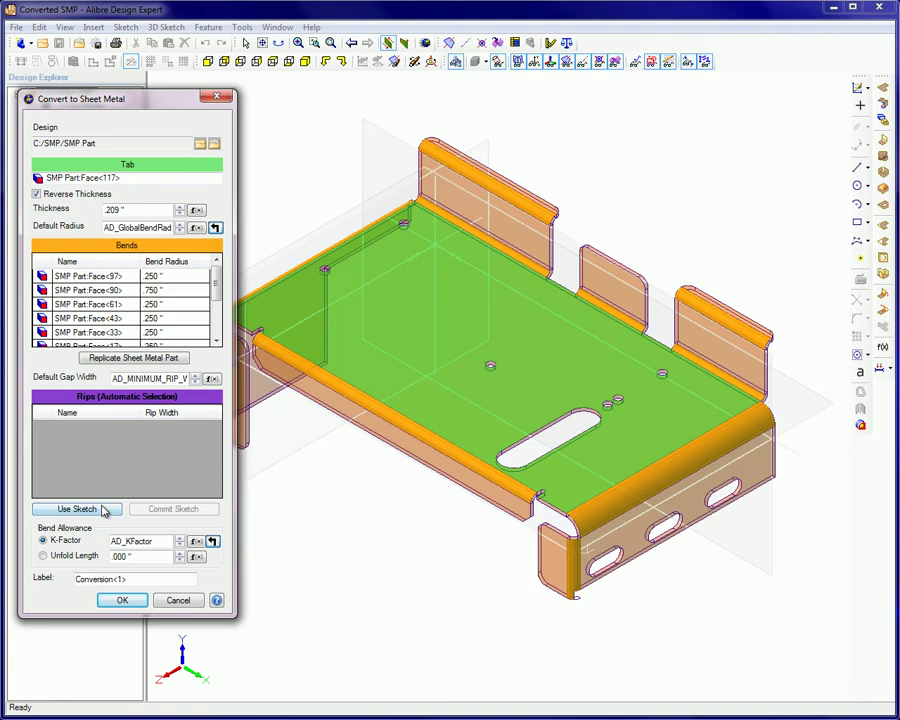
left_click(103, 511)
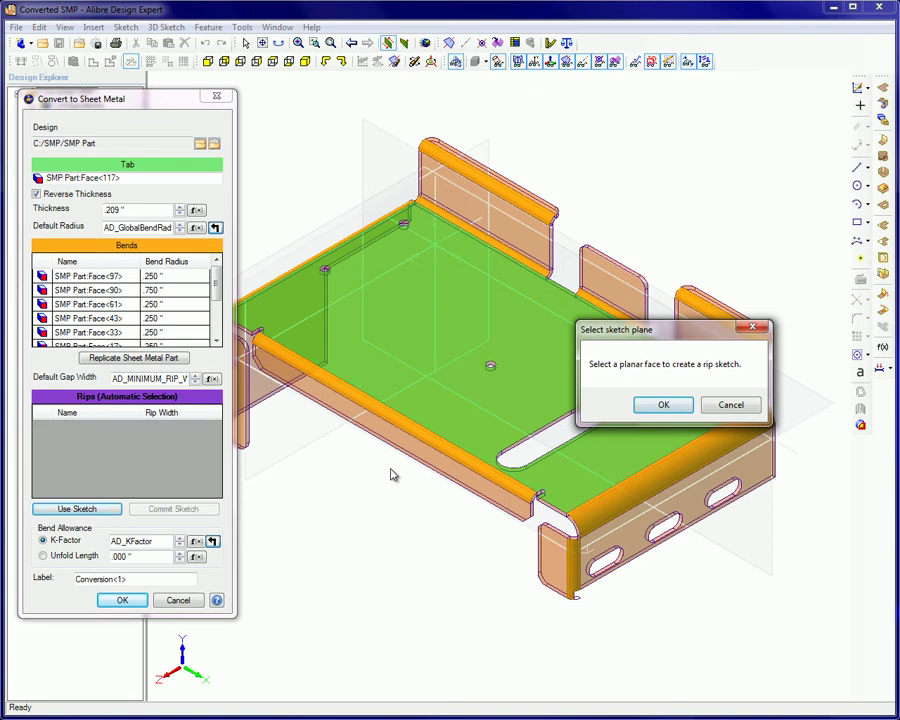
left_click(662, 405)
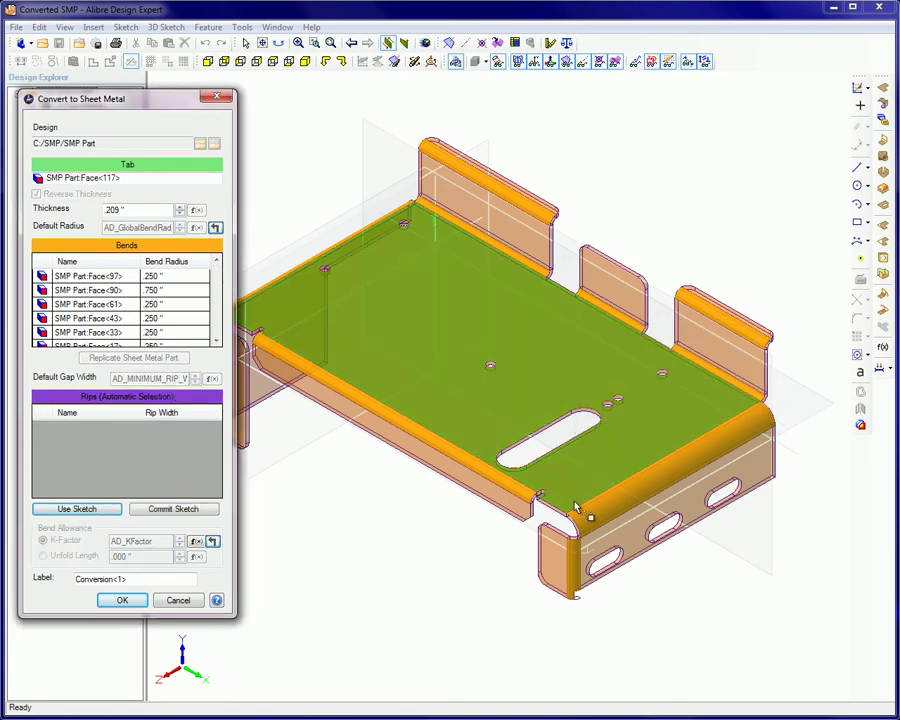
scroll(548, 553, "up", 2)
left_click(548, 553)
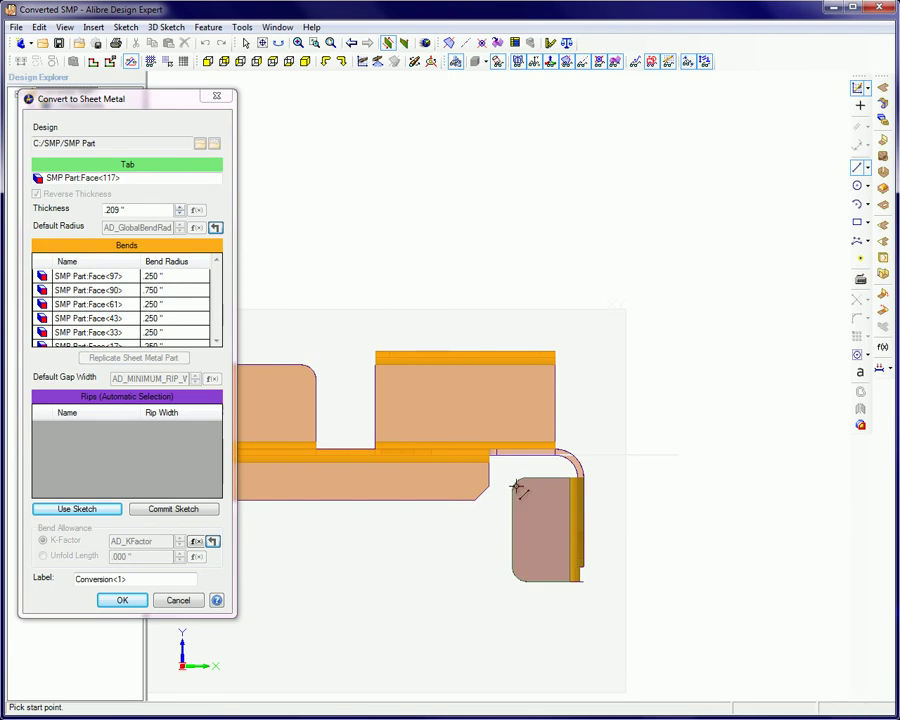
left_click(525, 472)
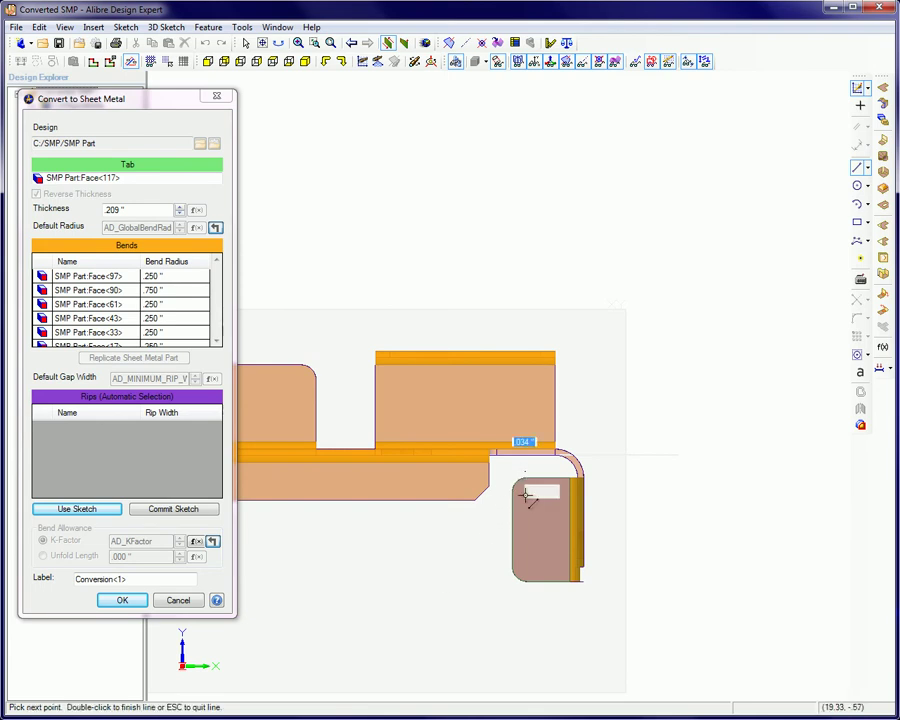
double_click(553, 593)
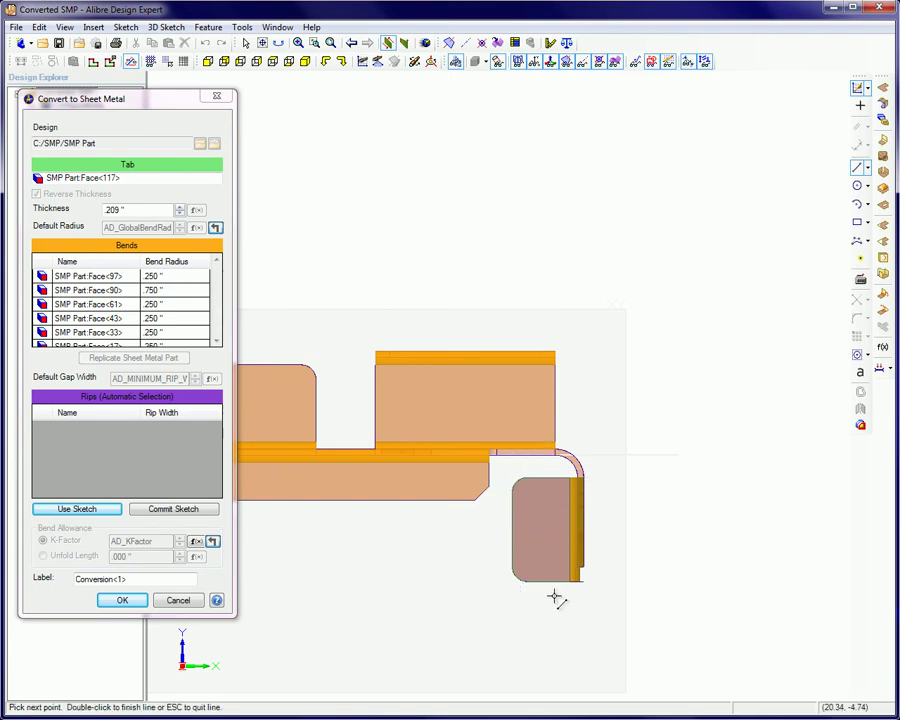
left_click(192, 510)
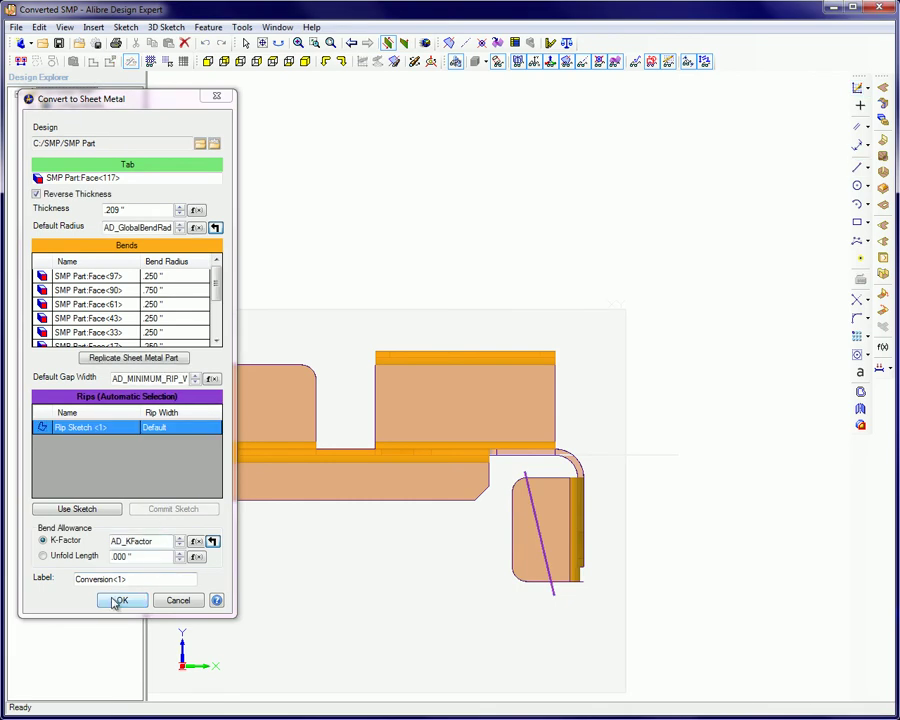
left_click(118, 601)
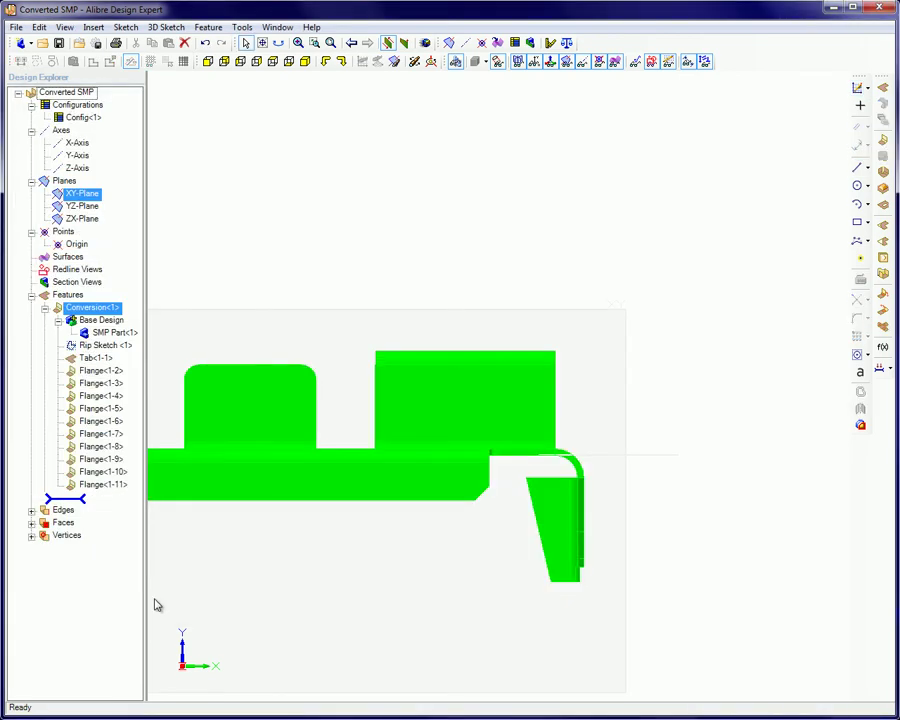
Step: Return to the isometric view and explode Conversion<1> into separate tab and flange features
left_click(554, 241)
left_click(305, 61)
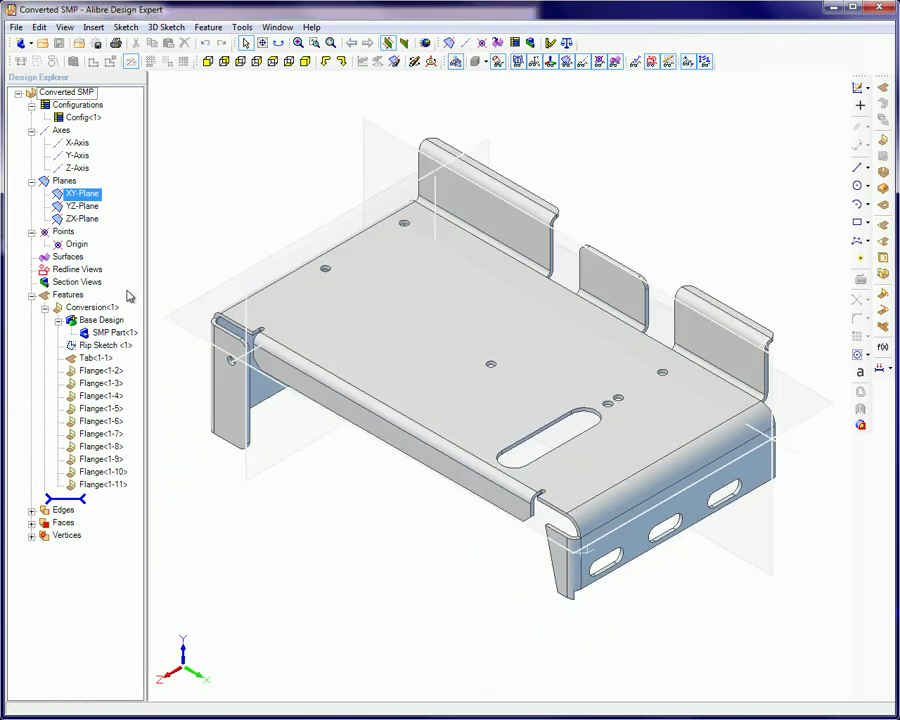
right_click(92, 310)
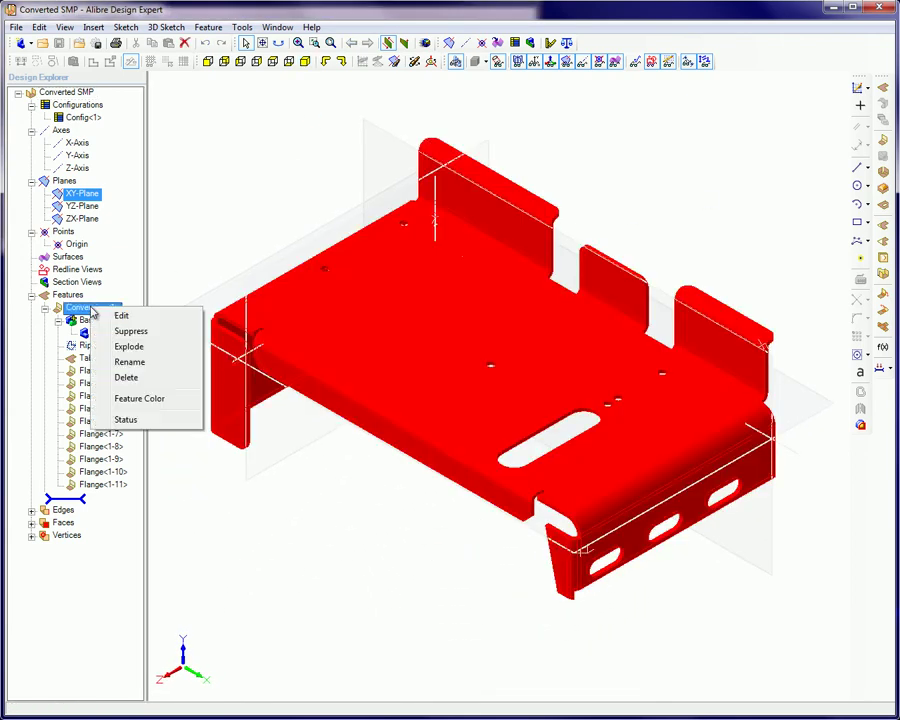
left_click(136, 349)
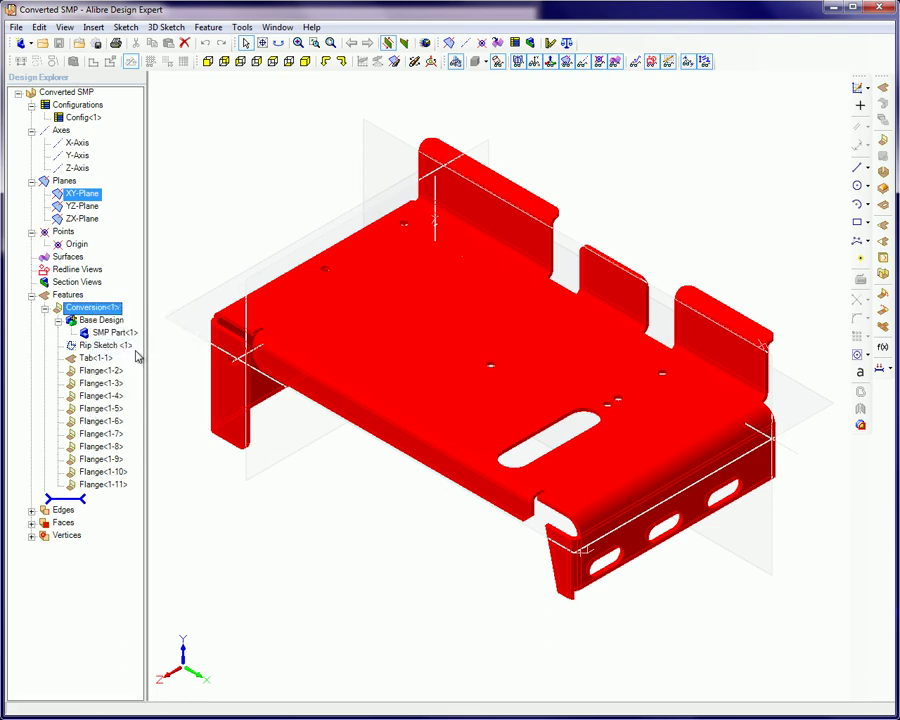